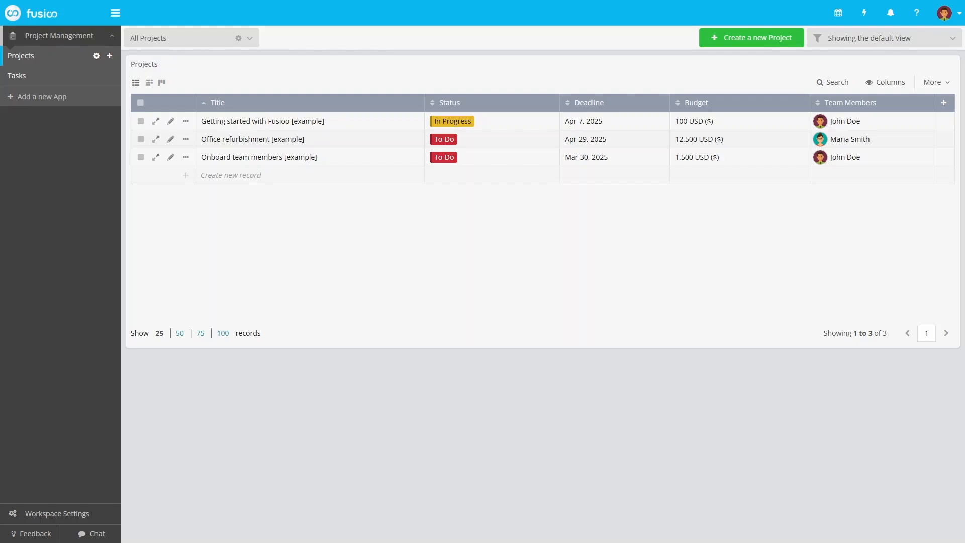
In the Tasks app's Schedule Tasks dashboard, add a 3-day task named "Proof read a document" starting April 1, 2025 to the first person's group
click(69, 86)
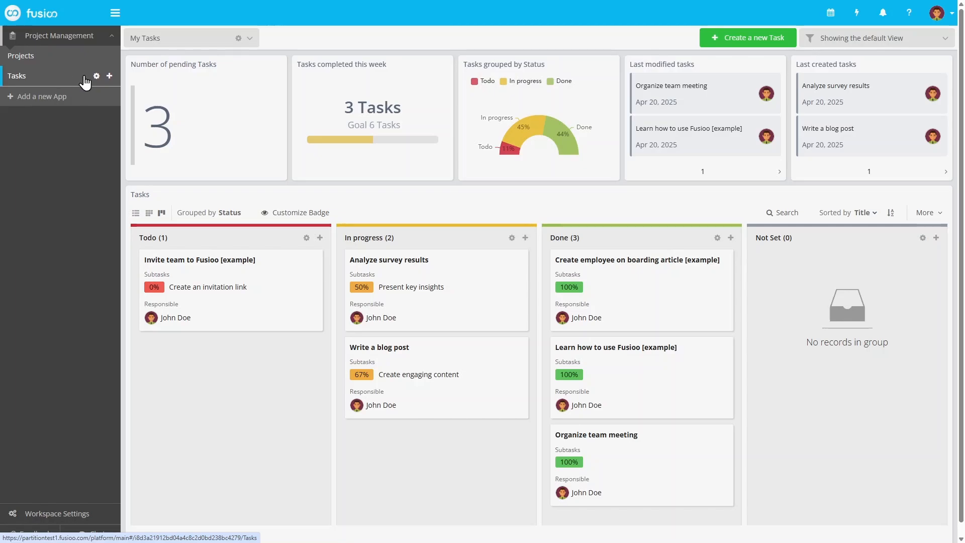
click(204, 49)
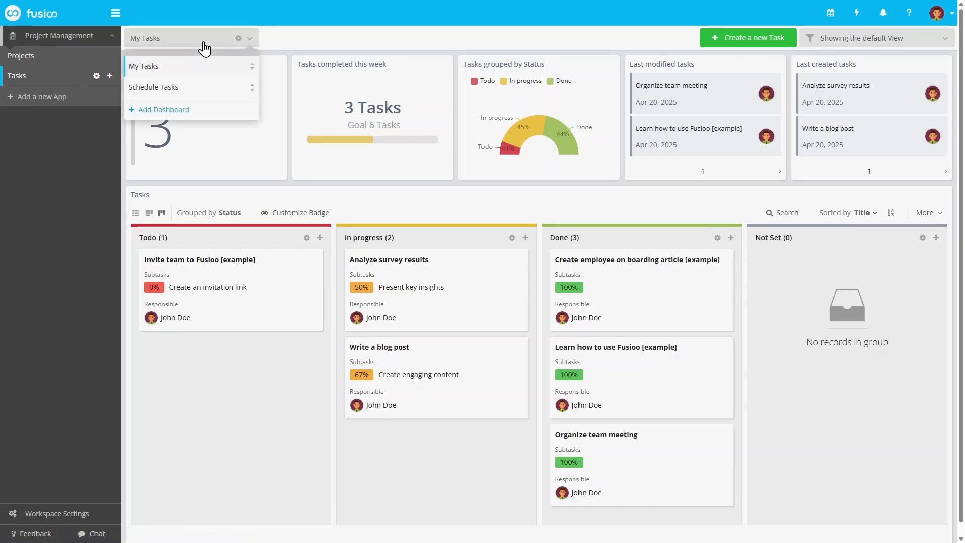
click(208, 101)
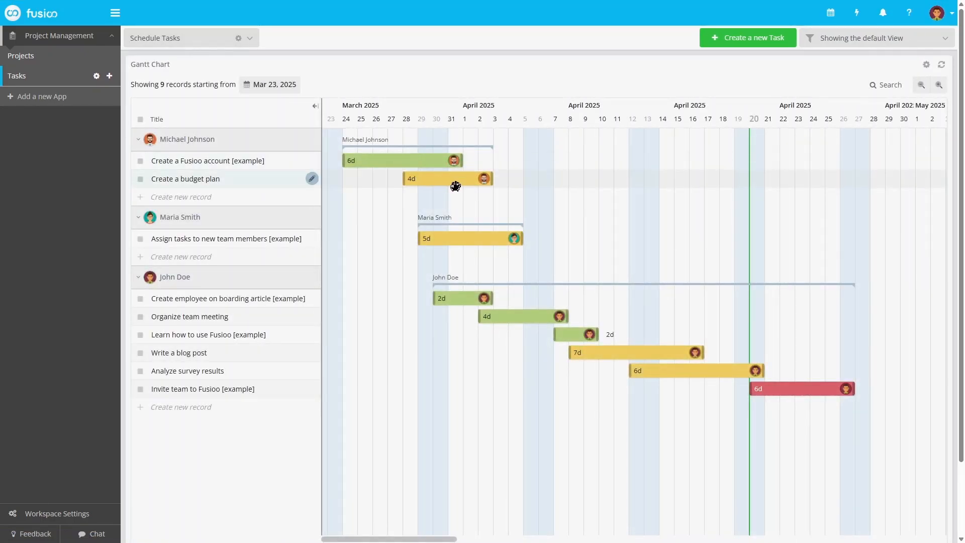
drag(463, 196, 513, 198)
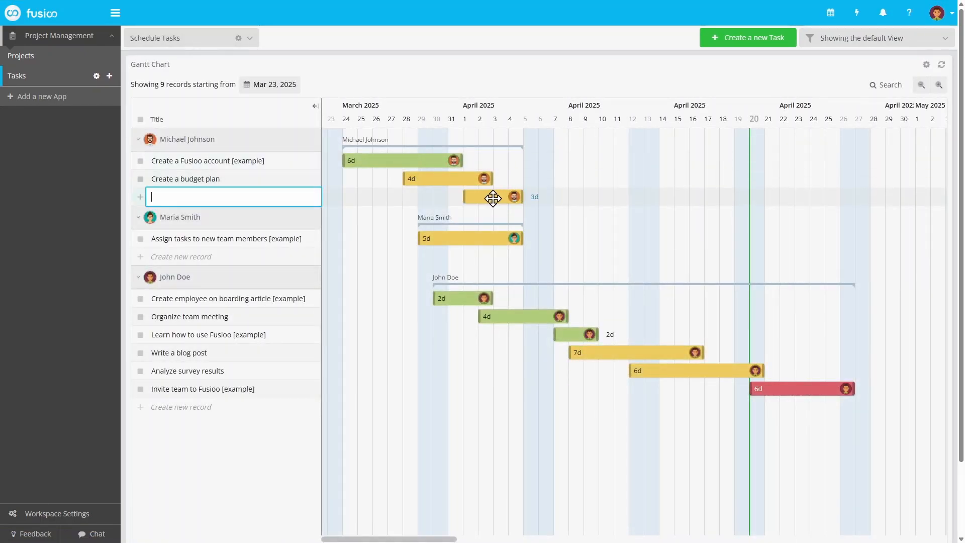
text(Proof read a document)
key(Return)
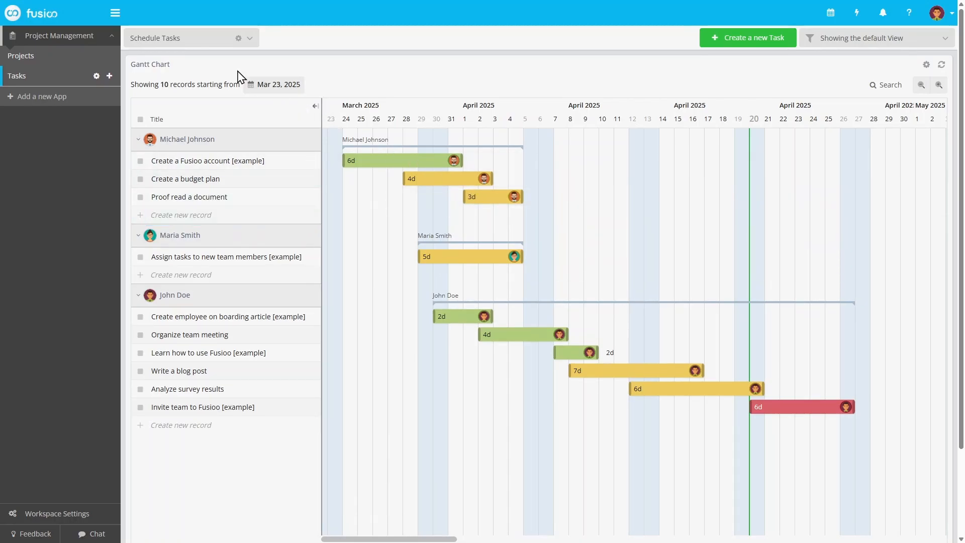
In the My Tasks dashboard layout, extend the Last modified tasks and Last created tasks widgets downward to fit five tasks each
click(207, 44)
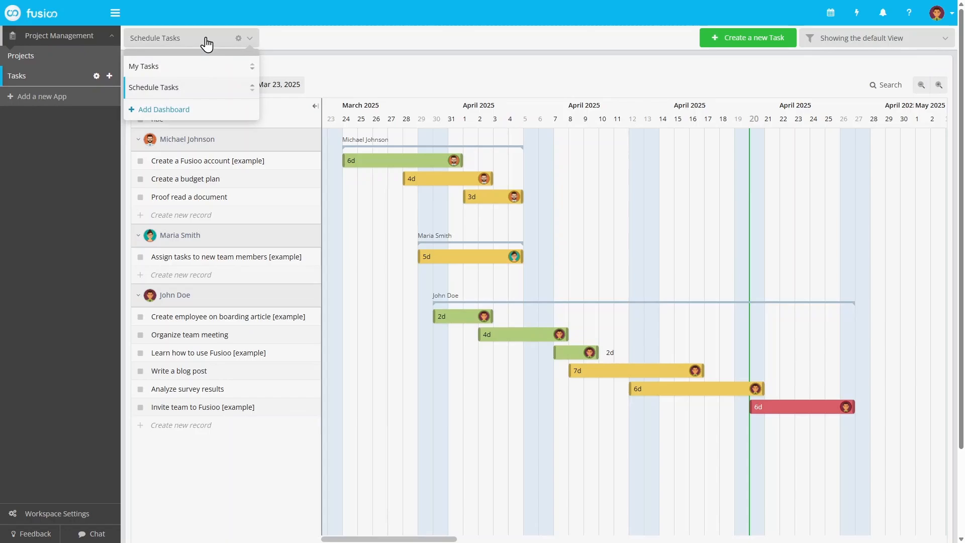
click(199, 71)
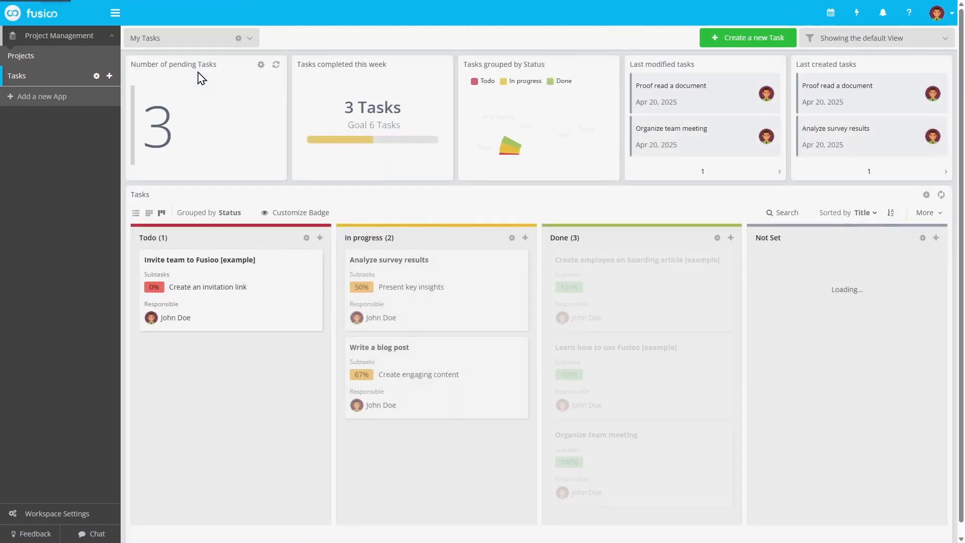
click(239, 39)
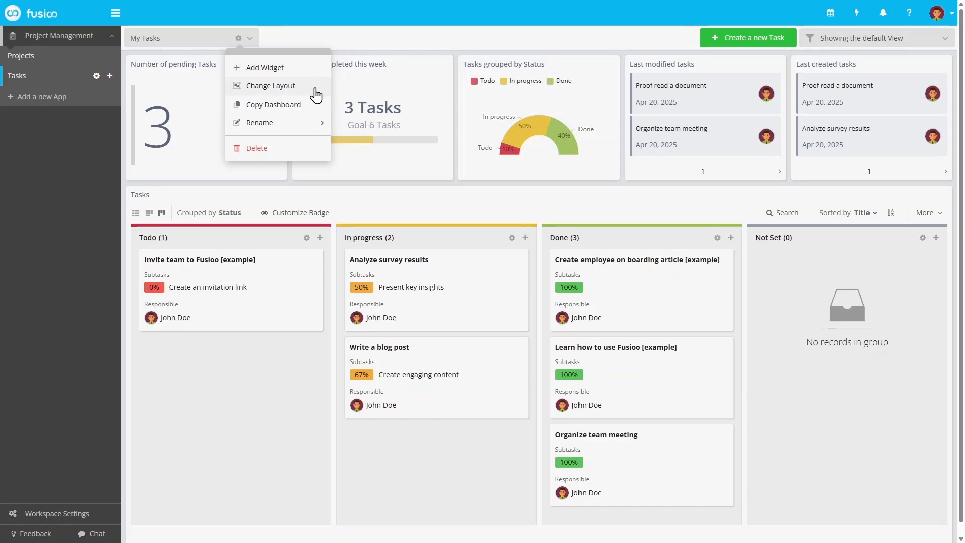
click(315, 94)
drag(678, 181, 665, 295)
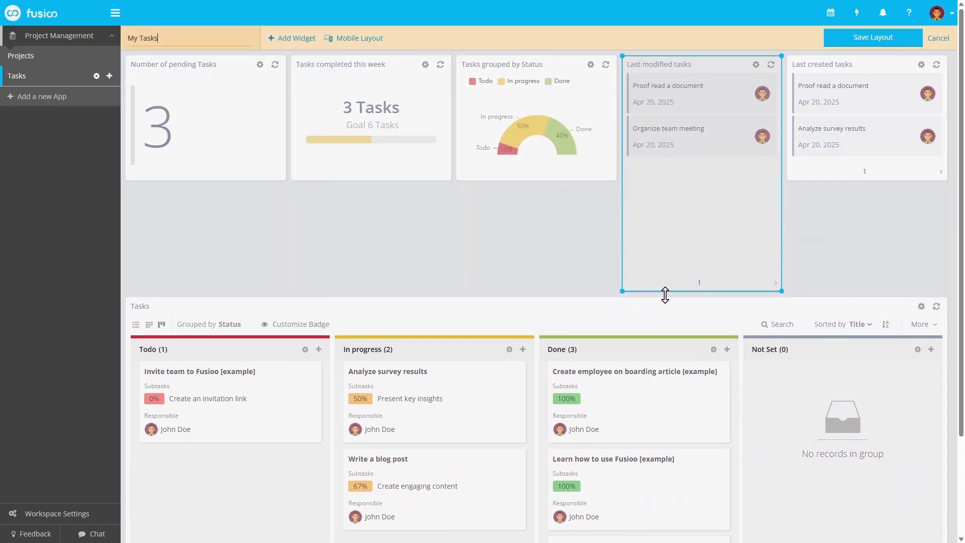
drag(846, 180, 815, 305)
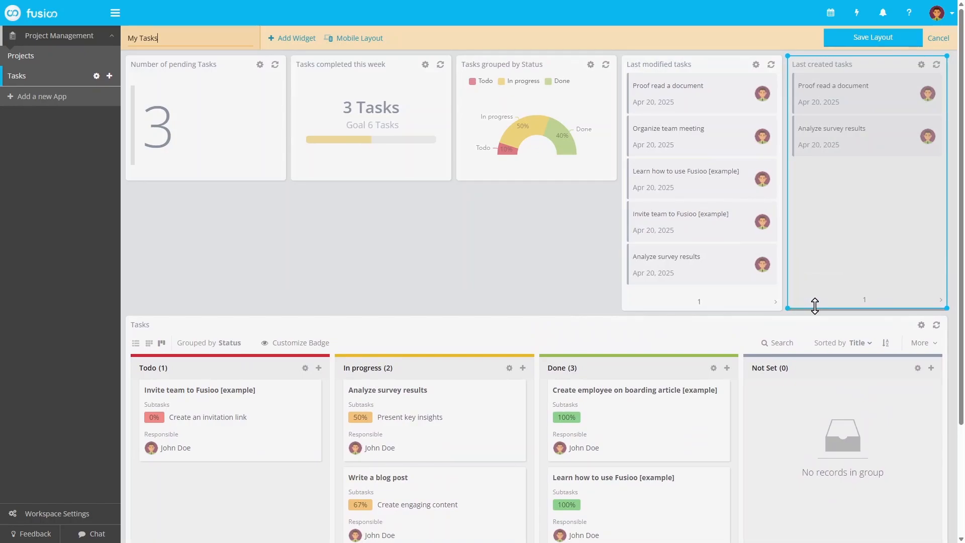
Place Tasks completed this week below Number of pending Tasks, enlarge the Tasks grouped by Status chart into the freed space, and save the layout
drag(388, 132, 237, 259)
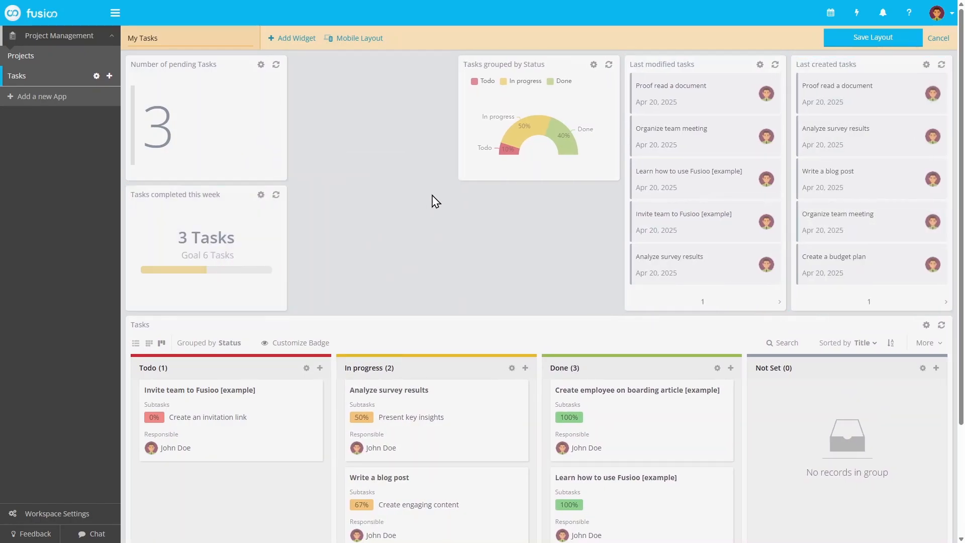
drag(460, 180, 282, 308)
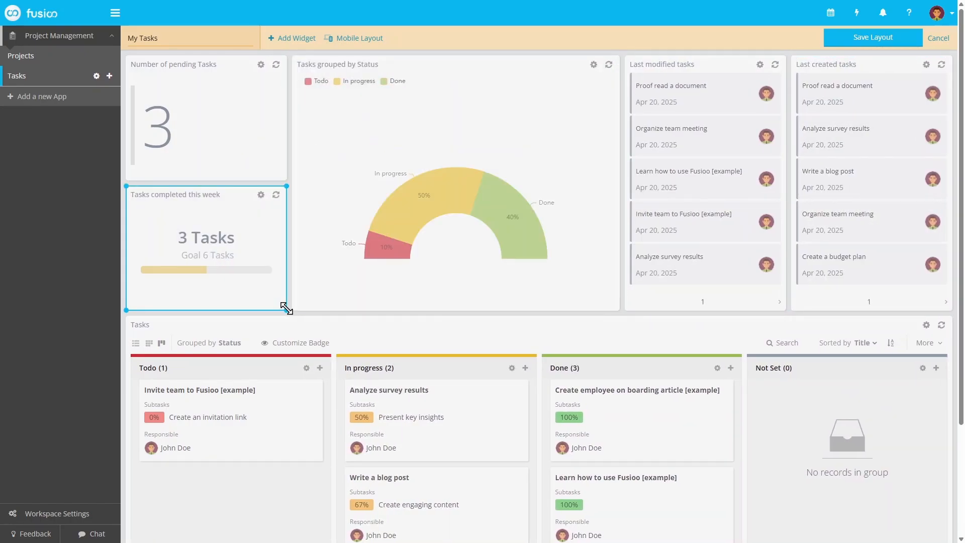
click(843, 50)
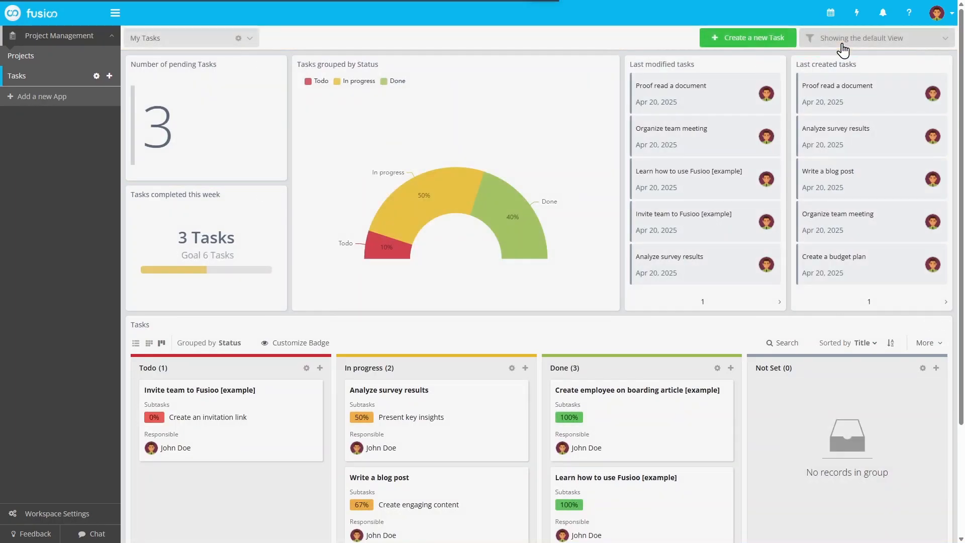
Show the tasks as a table and change the Status field's Todo option to a lighter red, saving the field settings
click(136, 344)
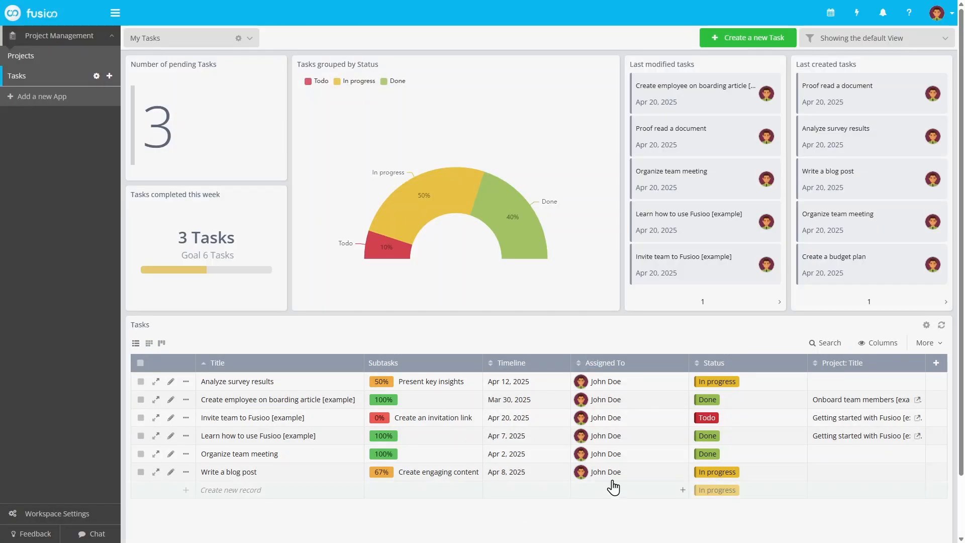
click(796, 364)
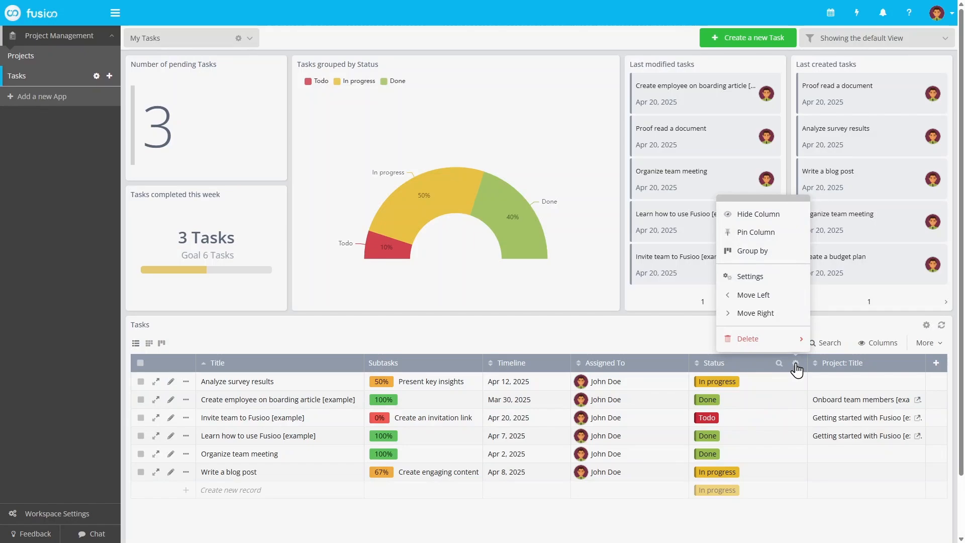
click(783, 285)
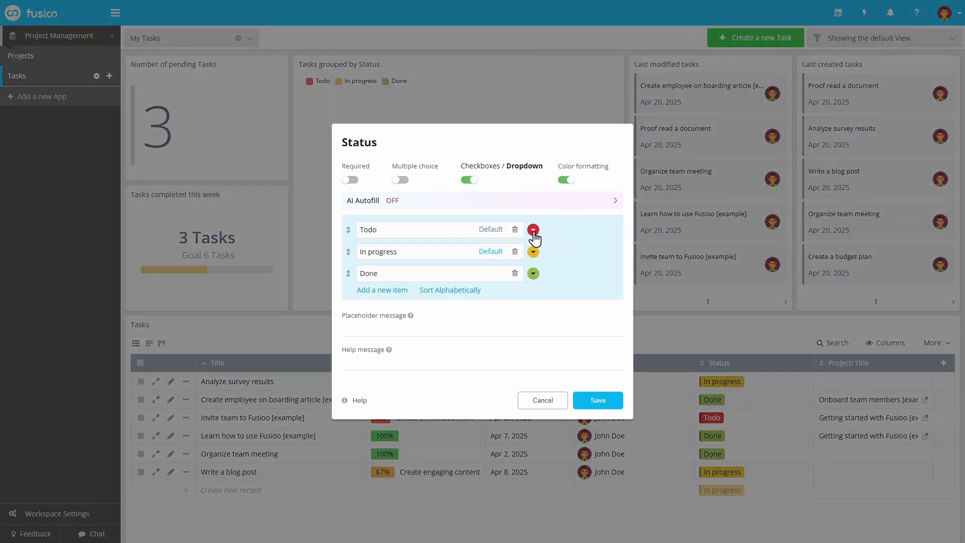
click(533, 230)
click(503, 274)
click(602, 408)
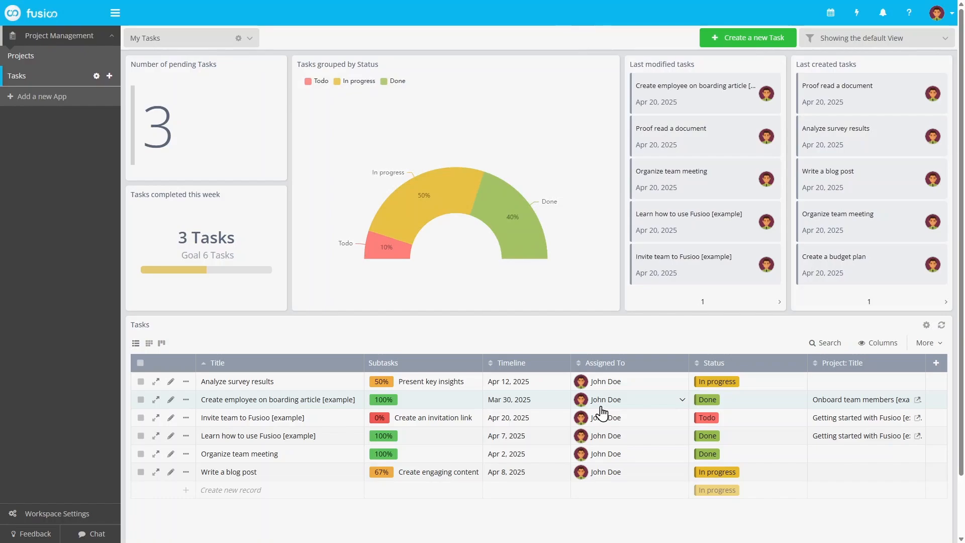
Add a Link to User field named "Supervised By" directly below Assigned To in the Tasks app's fields
click(97, 76)
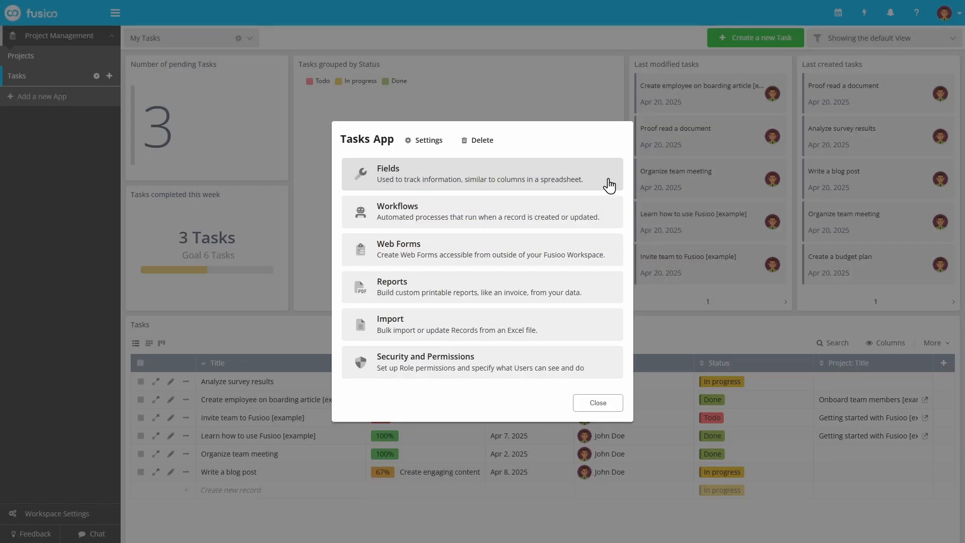
click(609, 185)
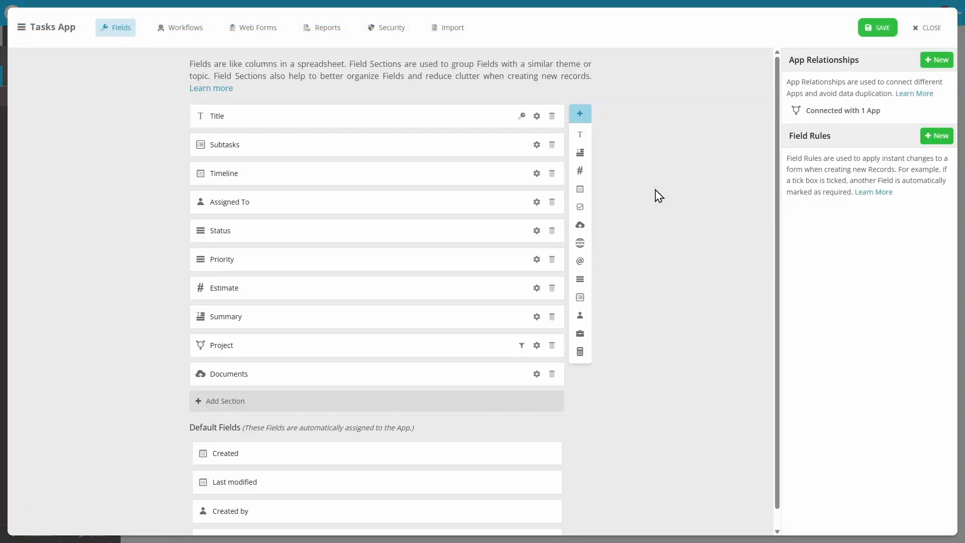
mouse_move(580, 318)
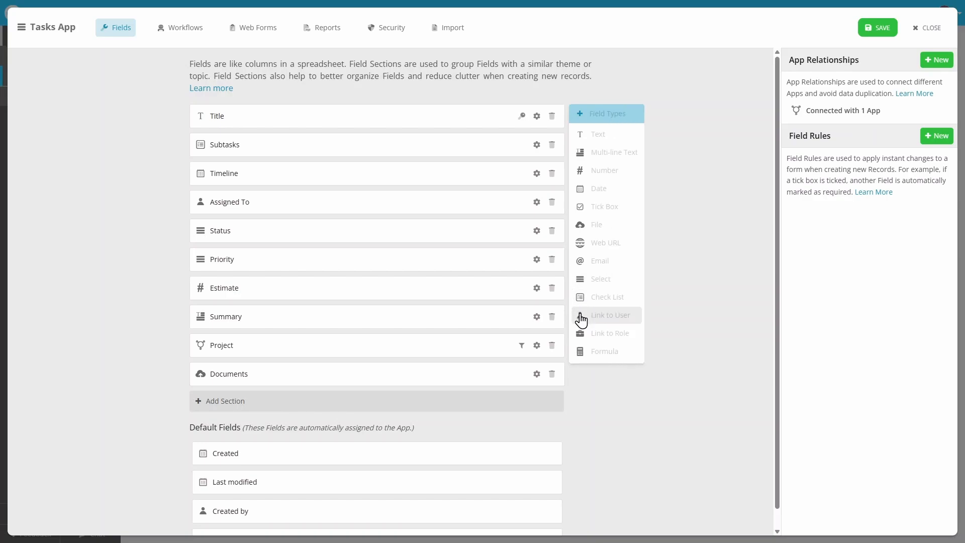
drag(582, 326, 269, 230)
text(Supervised By)
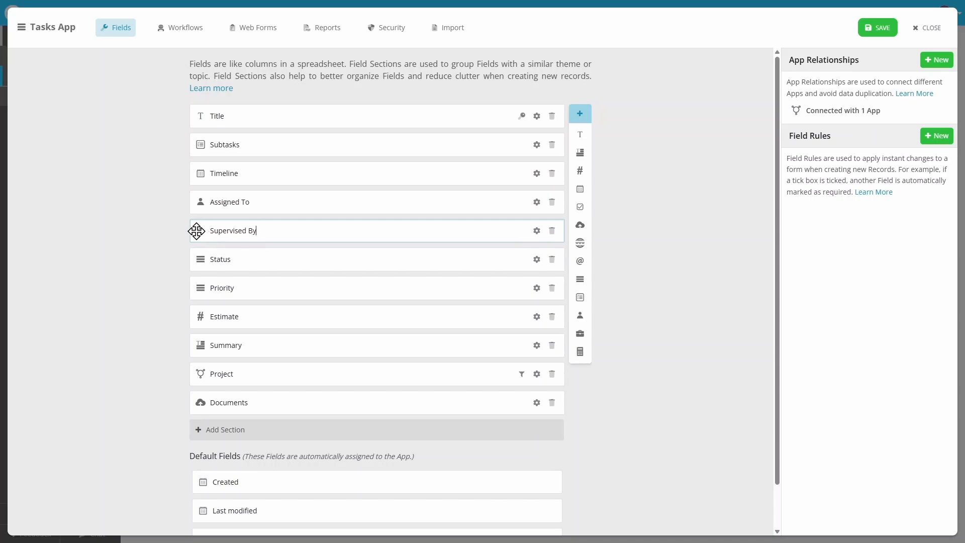
Arrange Supervised By beside Assigned To and Priority beside Status, then save and close the Tasks app's field setup
drag(200, 230, 382, 225)
drag(551, 207, 376, 209)
drag(534, 240, 374, 234)
drag(195, 267, 377, 248)
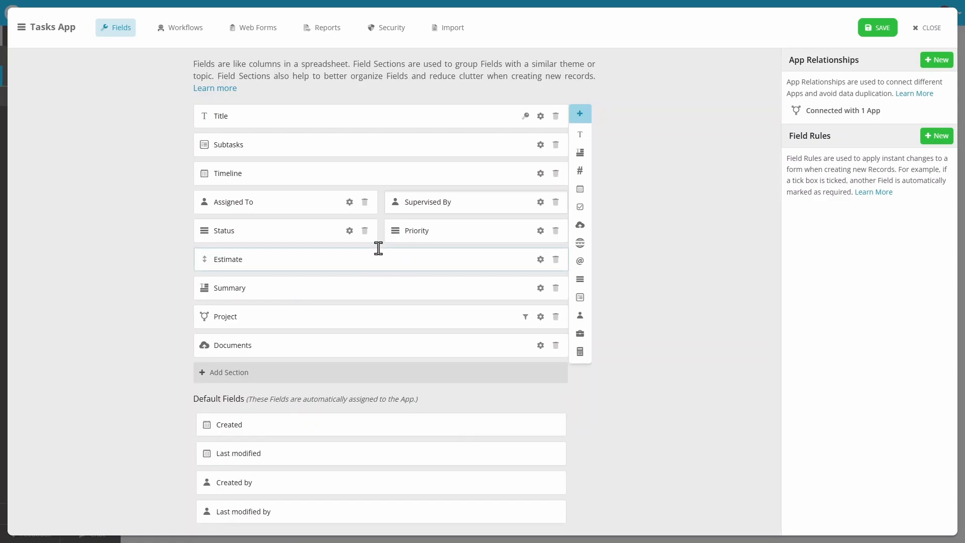
click(878, 30)
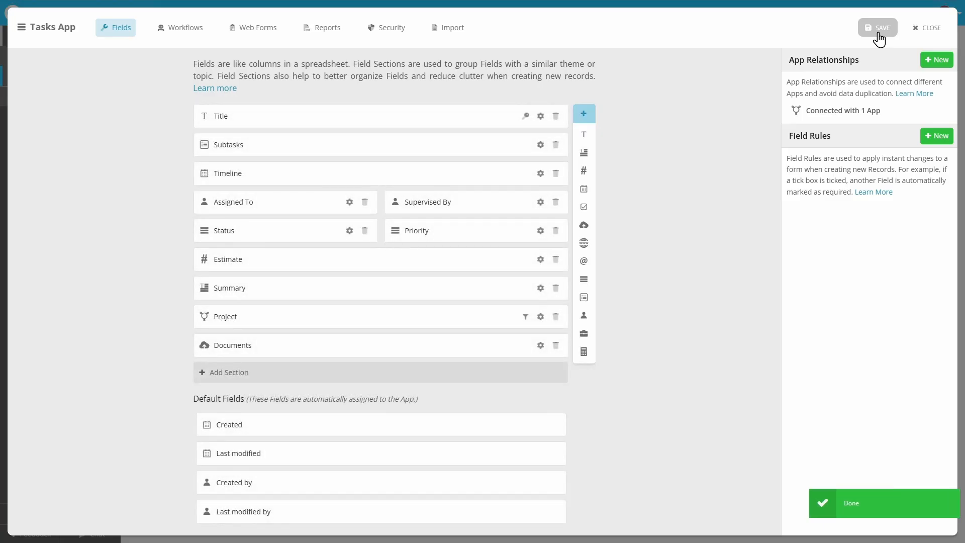
click(925, 28)
Assign the second listed user as Supervised By for the "Analyze survey results" task directly in the table
drag(961, 50, 961, 122)
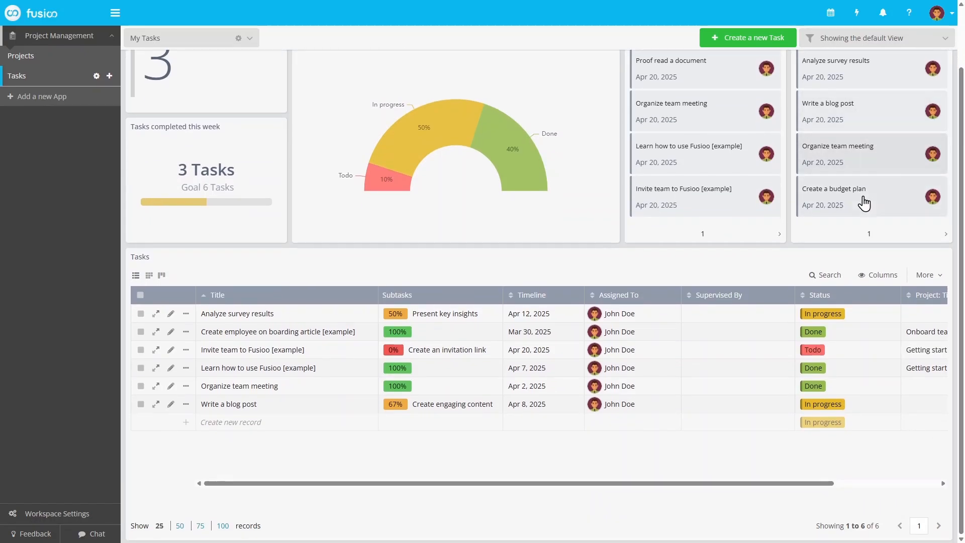
click(769, 320)
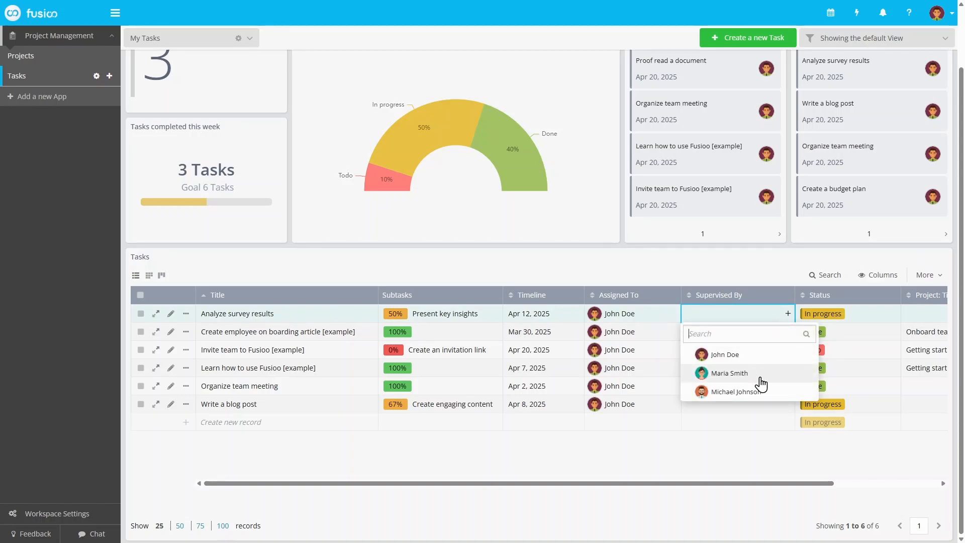
click(759, 378)
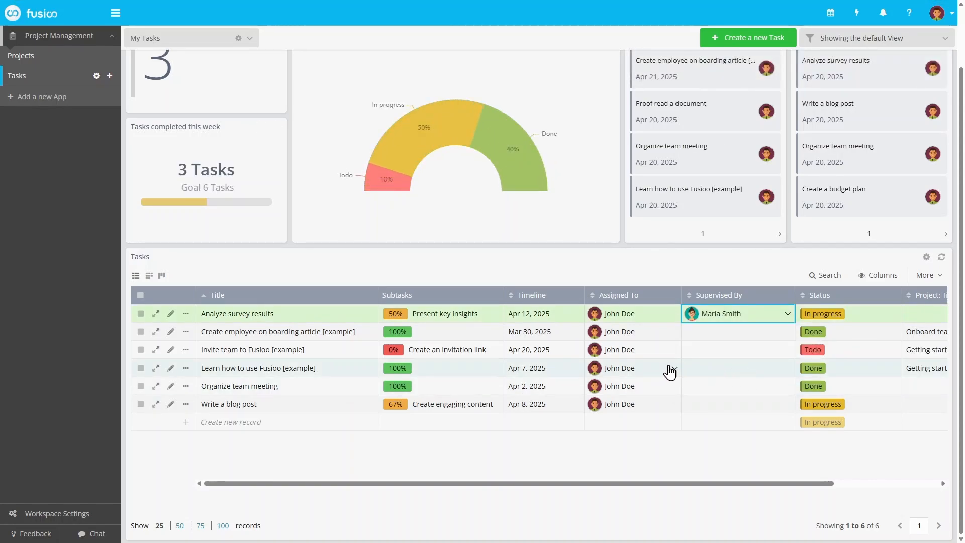
Edit the "Create employee on boarding article [example]" record to set the third listed user as Supervised By, and save and close it
click(171, 338)
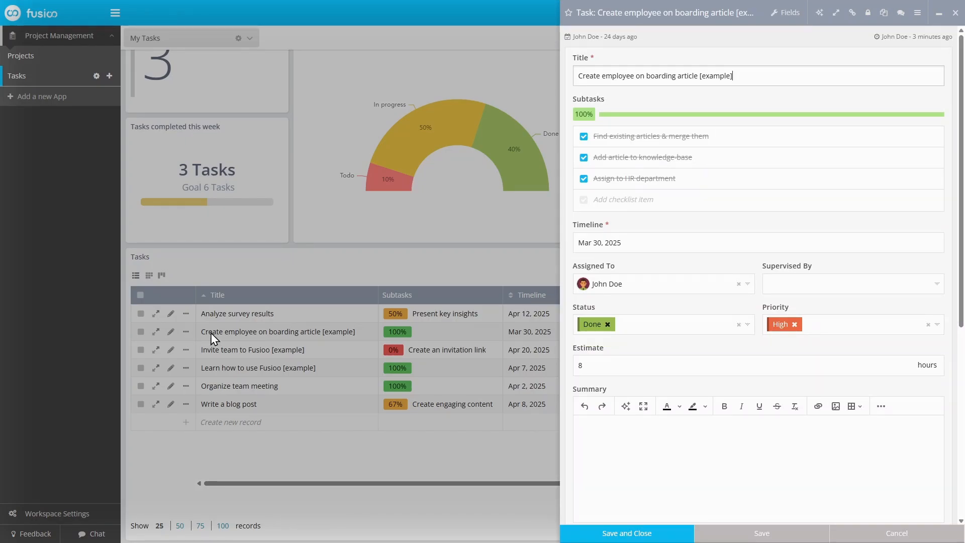
click(890, 292)
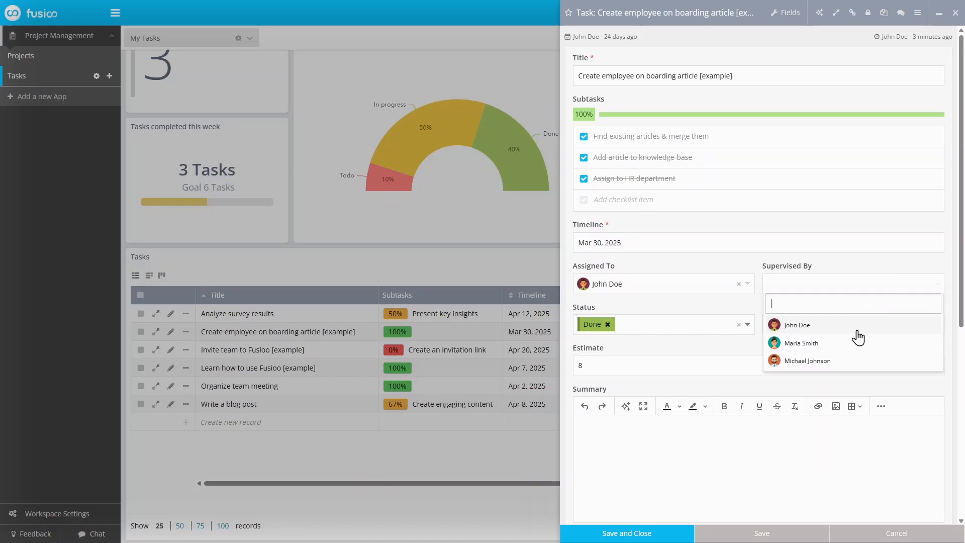
click(842, 361)
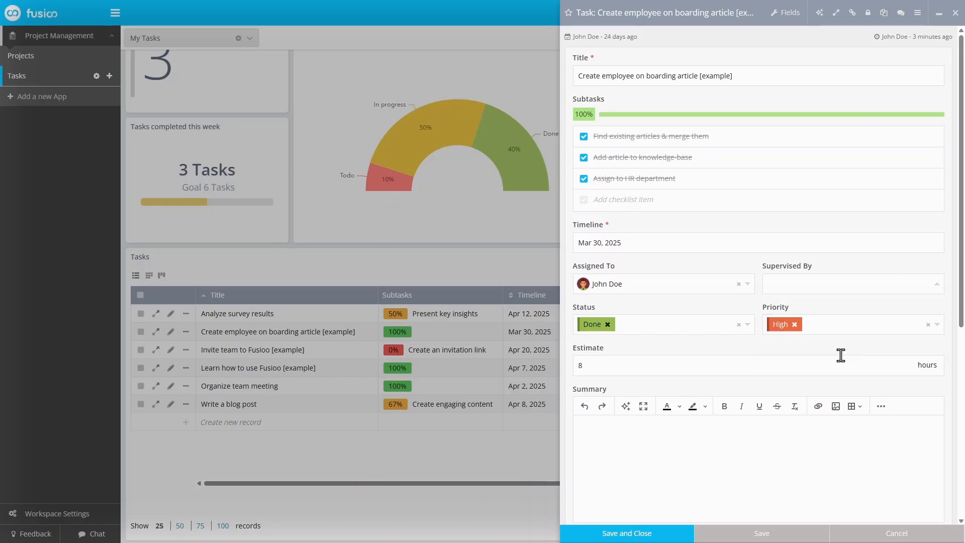
click(669, 533)
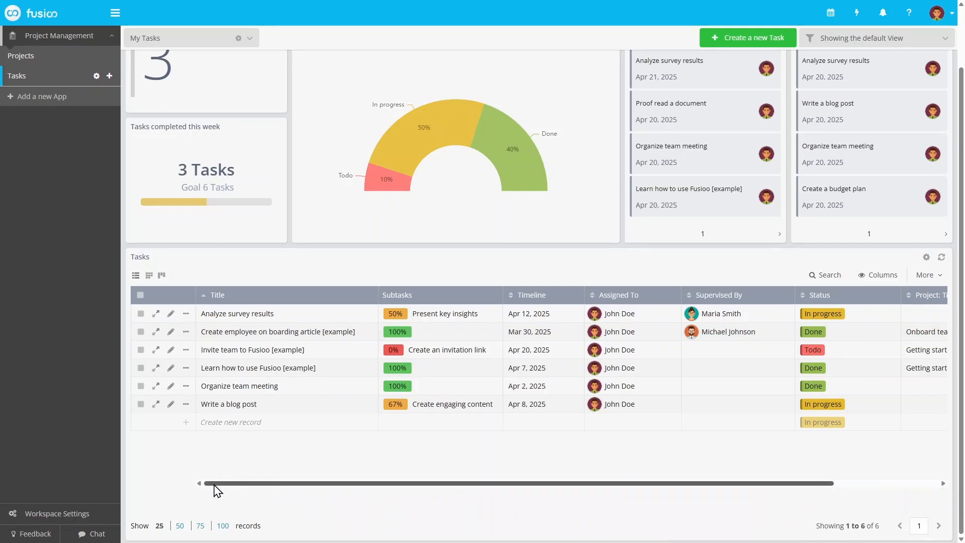
Review the workspace's users and their roles in the Users settings and return to the workspace
click(94, 514)
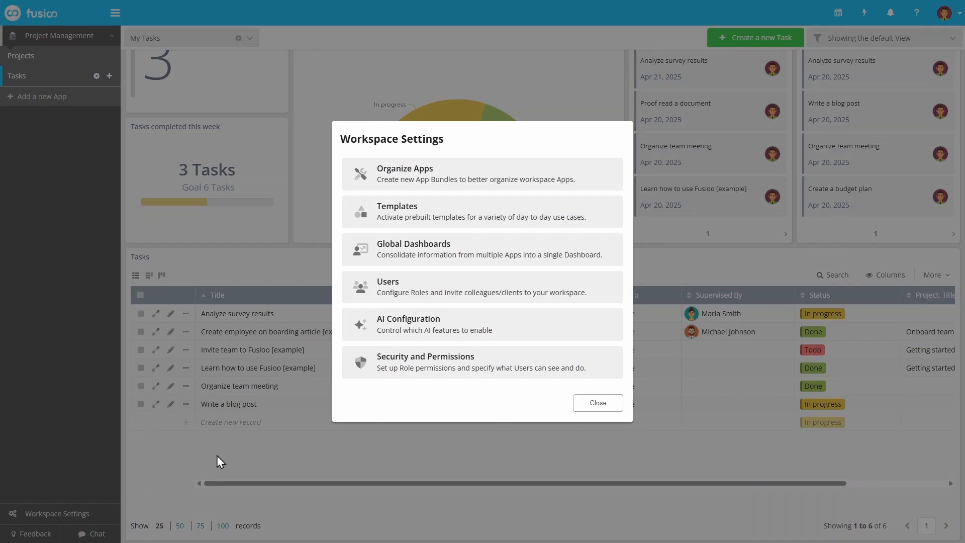
click(614, 302)
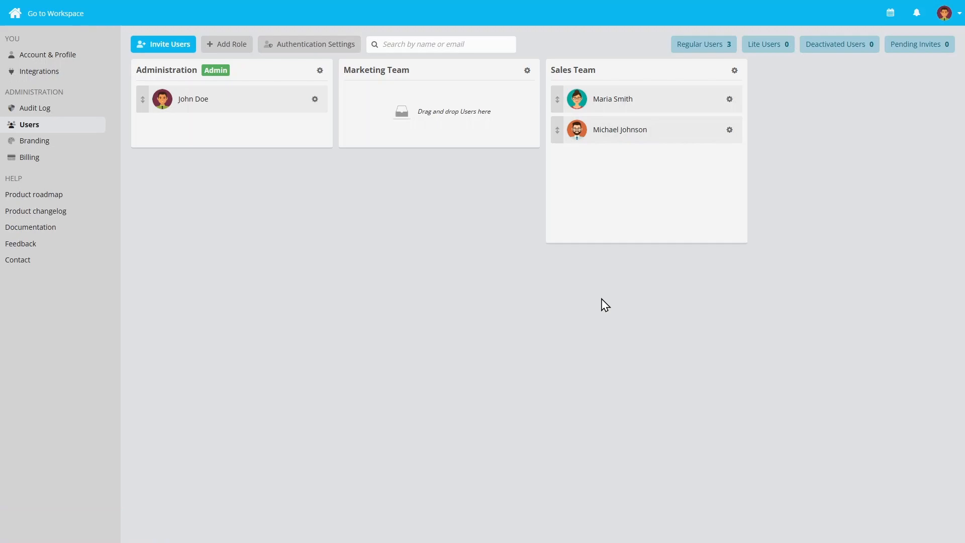
click(74, 27)
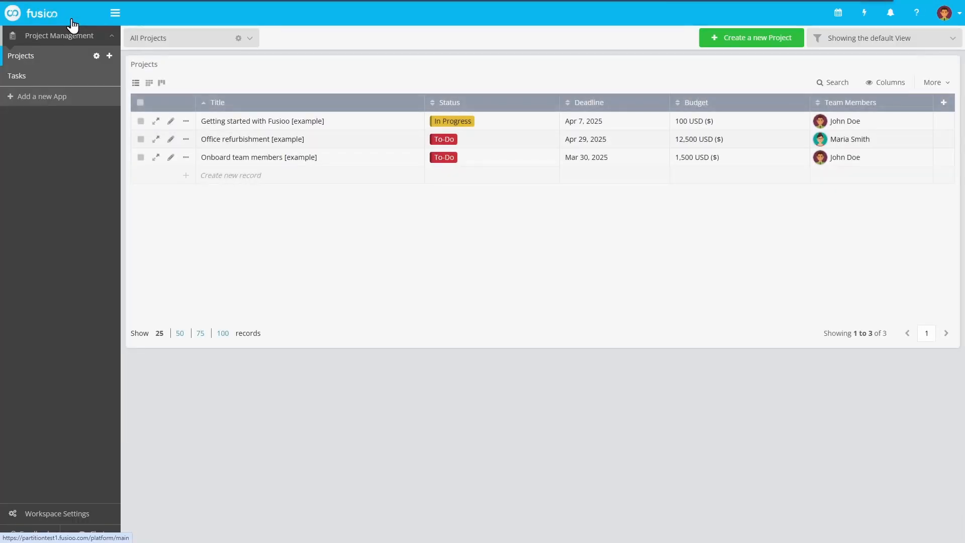
Open the Projects app's security and permissions settings to examine the access rights of each role
click(97, 56)
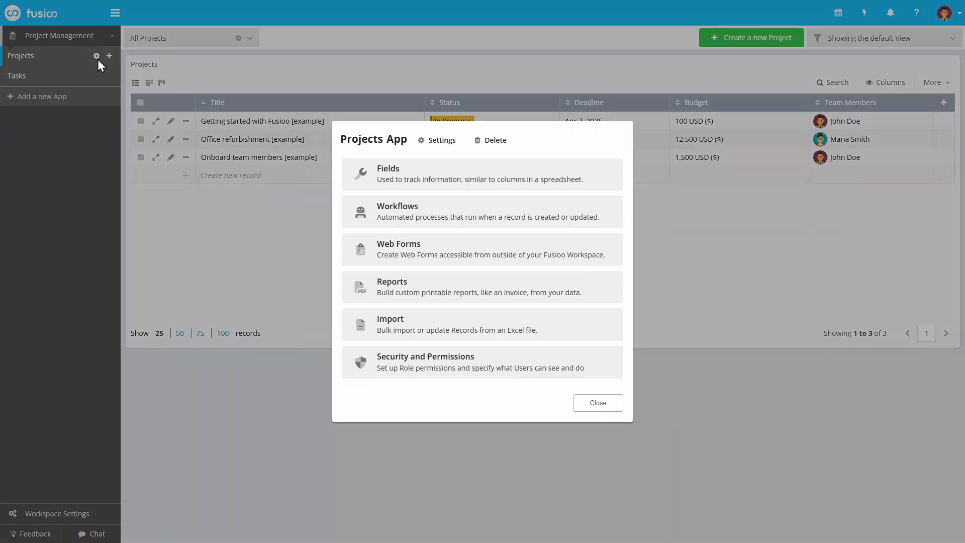
click(592, 378)
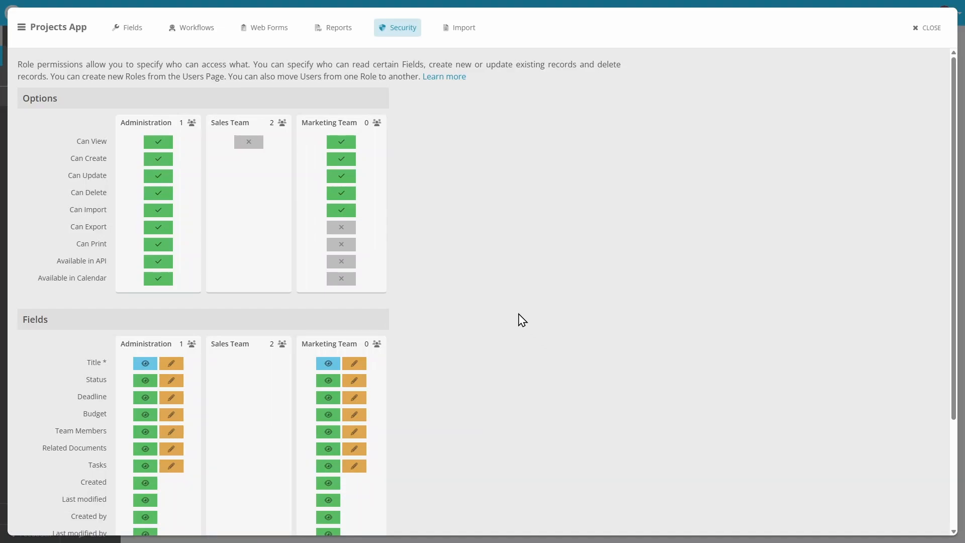
Set the role options so Marketing Team loses Can View and Sales Team gains full access except Can Import
click(339, 146)
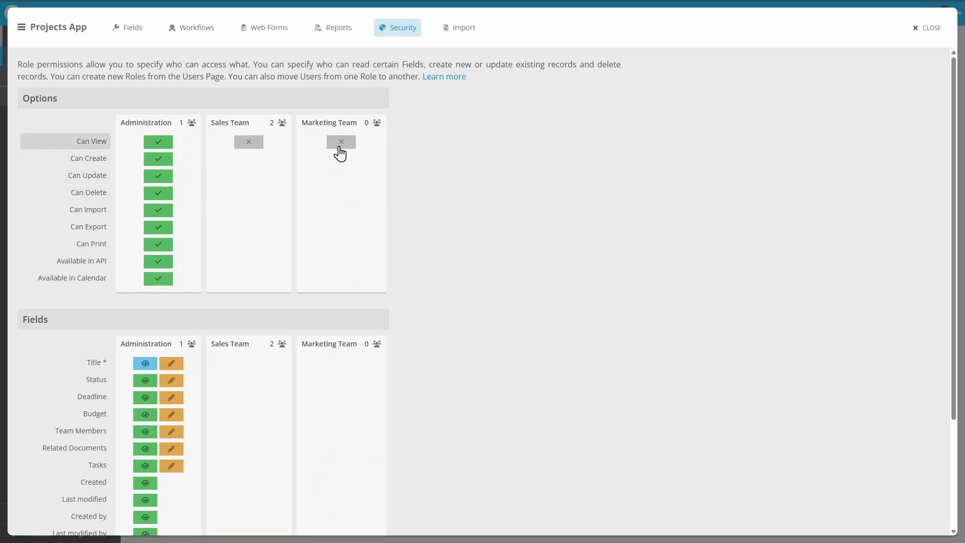
click(254, 144)
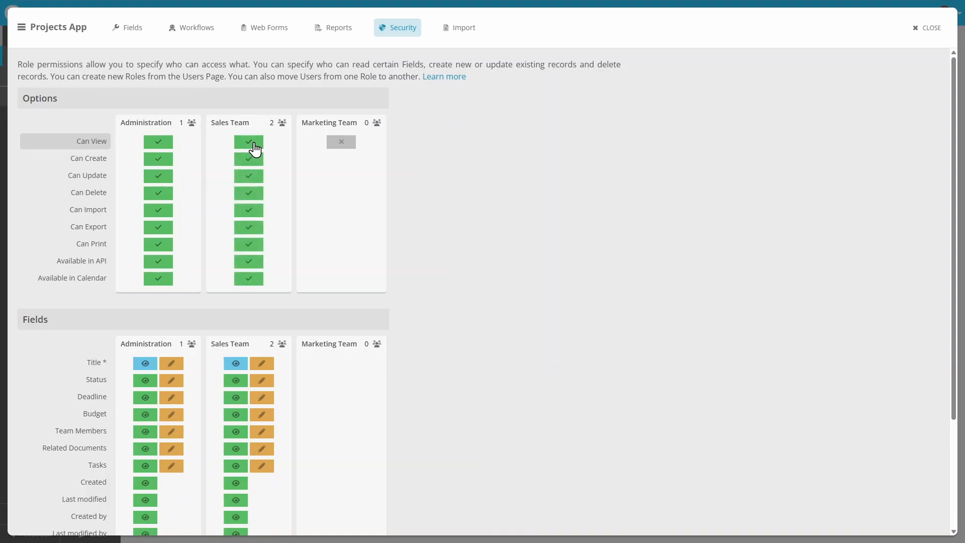
click(253, 216)
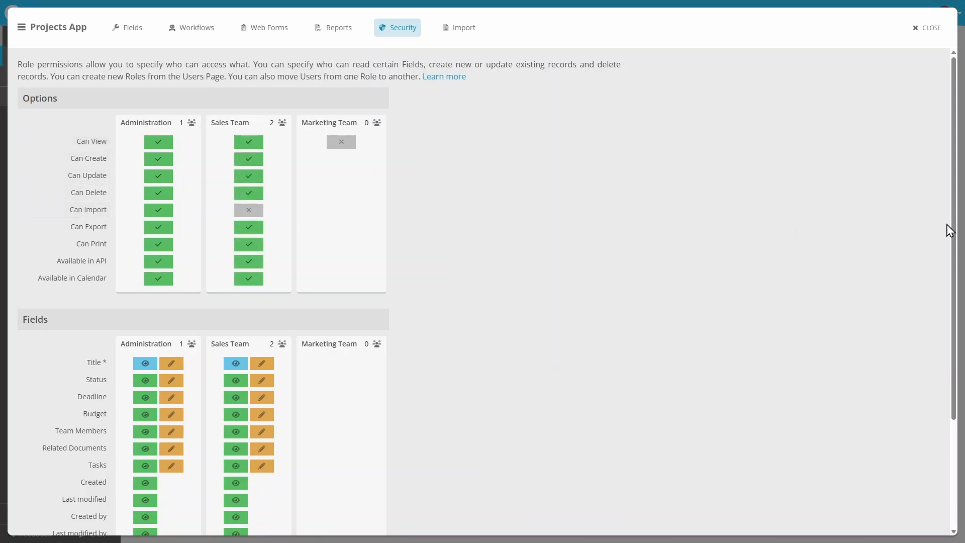
Remove Sales Team's view and edit access to the Budget field and its edit access to Deadline, and close the app settings
drag(949, 230, 942, 349)
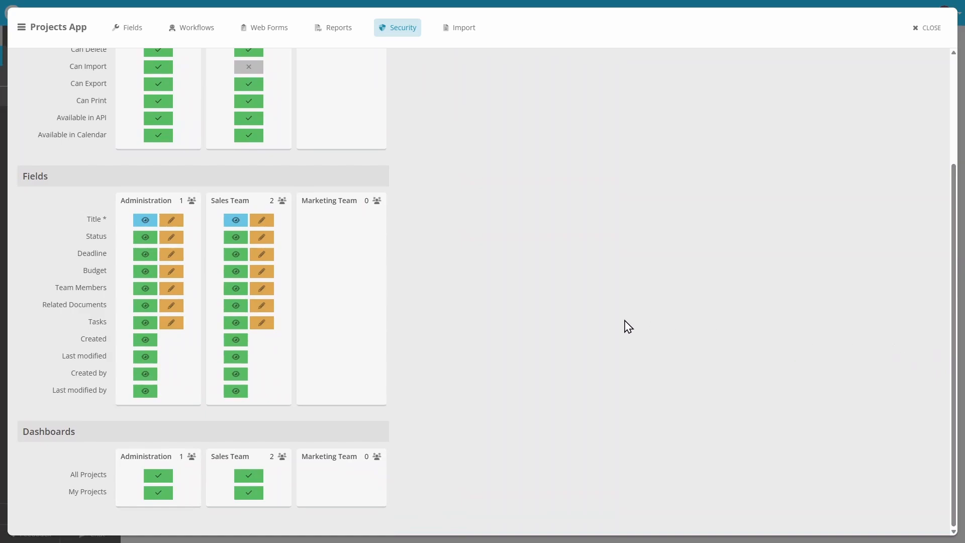
click(248, 273)
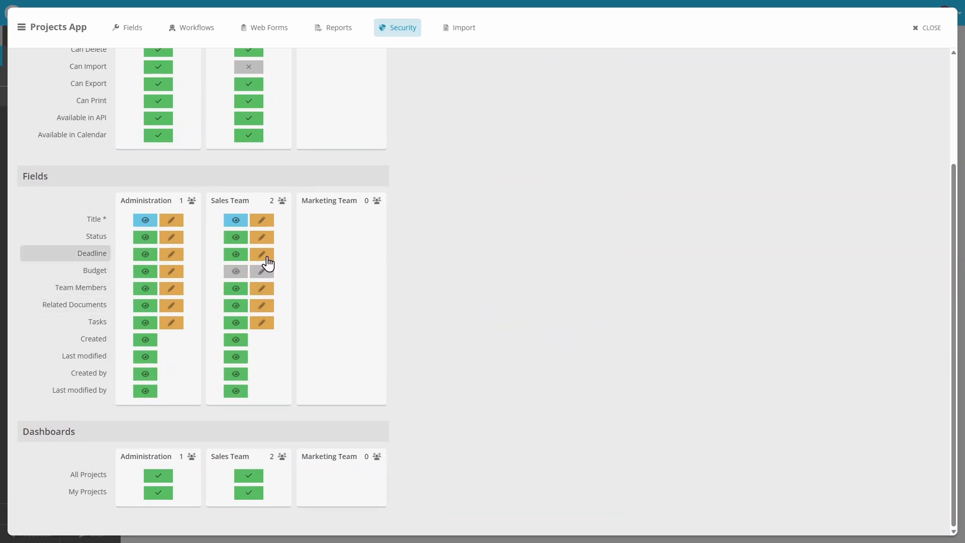
click(265, 257)
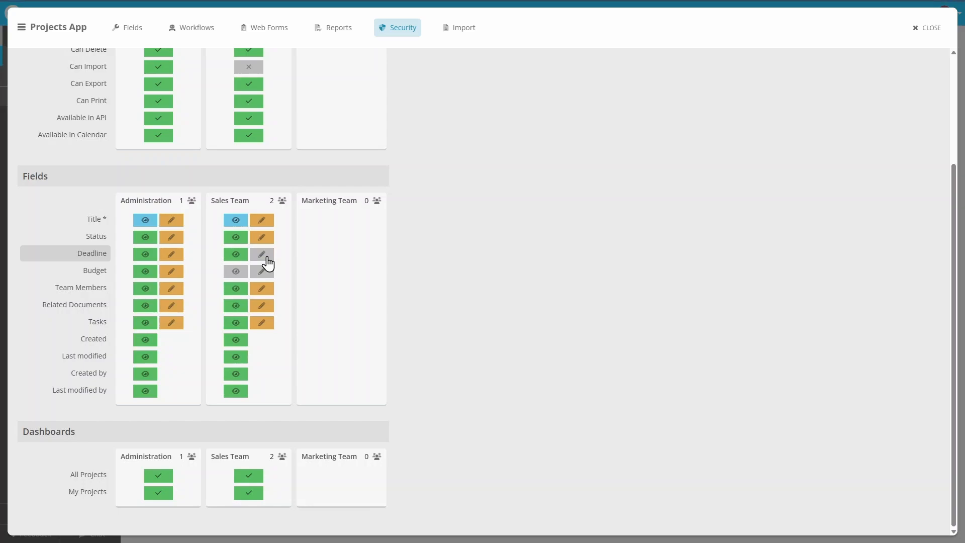
click(924, 29)
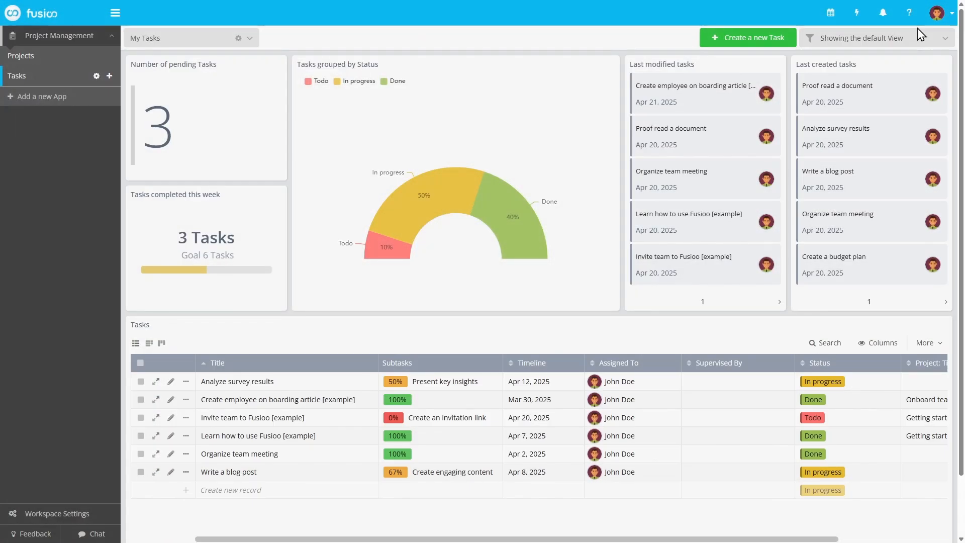